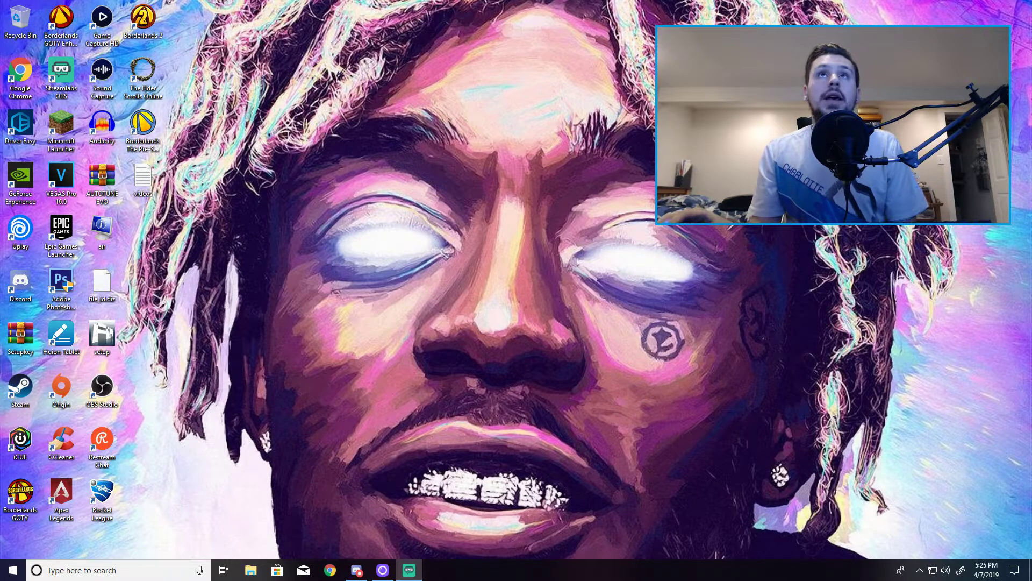
{"action": "left_click_drag", "start_coordinate": [61, 21], "coordinate": [428, 282]}
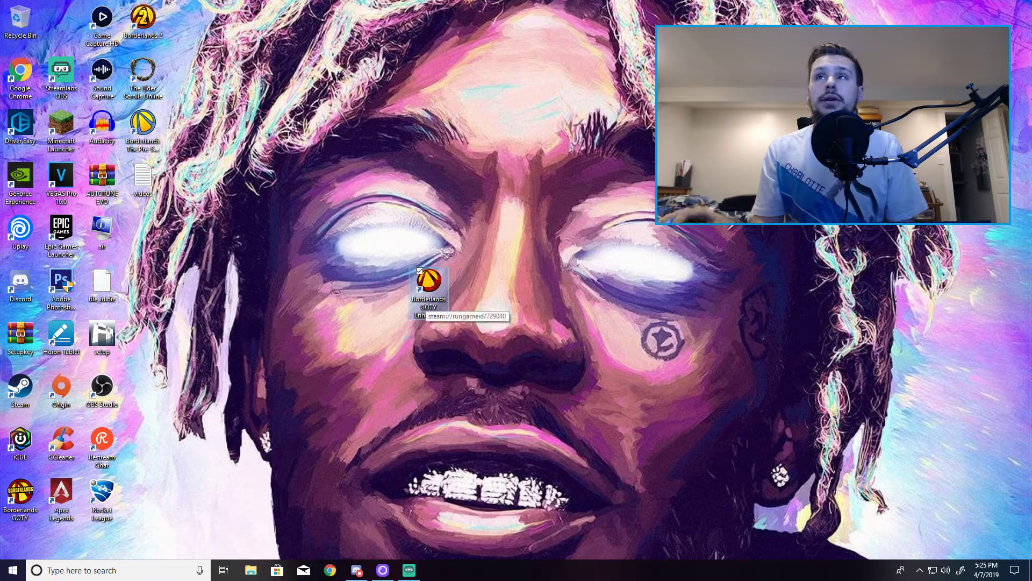
{"action": "left_click_drag", "start_coordinate": [429, 301], "coordinate": [61, 27]}
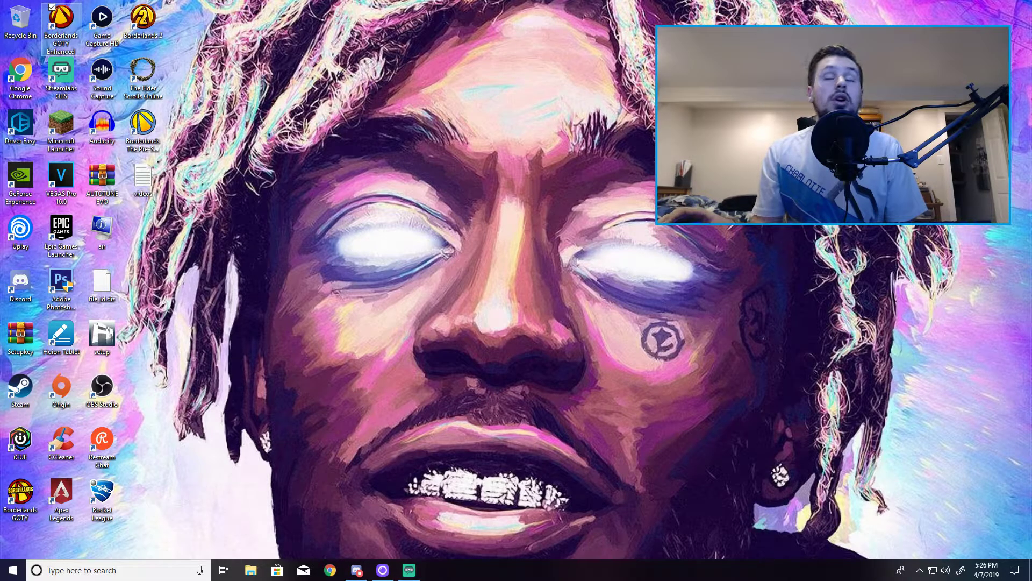
Launch NVIDIA Control Panel from the desktop and show the Manage 3D settings page.
{"action": "right_click", "coordinate": [310, 337]}
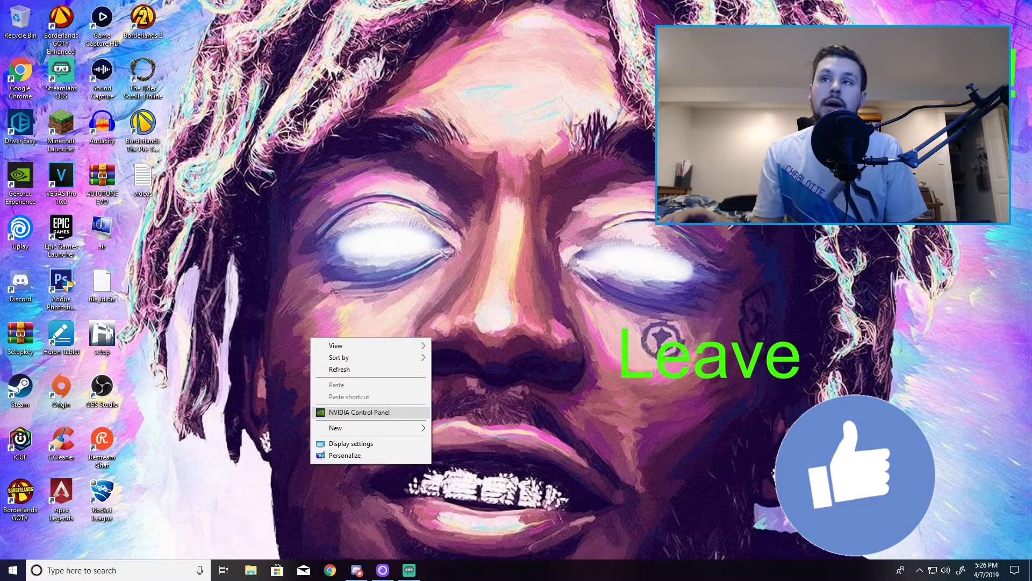
{"action": "key", "text": "Escape"}
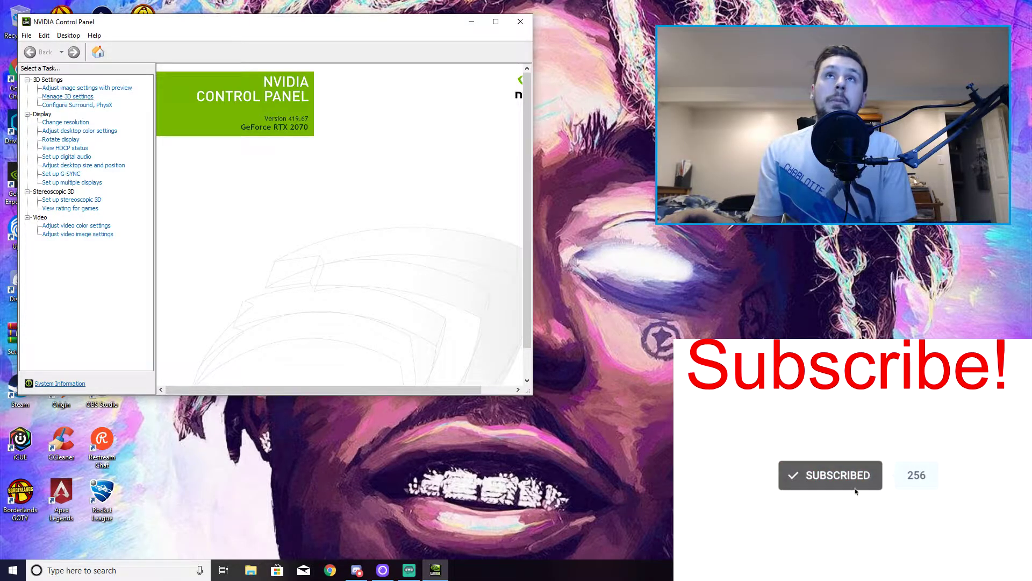
{"action": "left_click", "coordinate": [68, 97]}
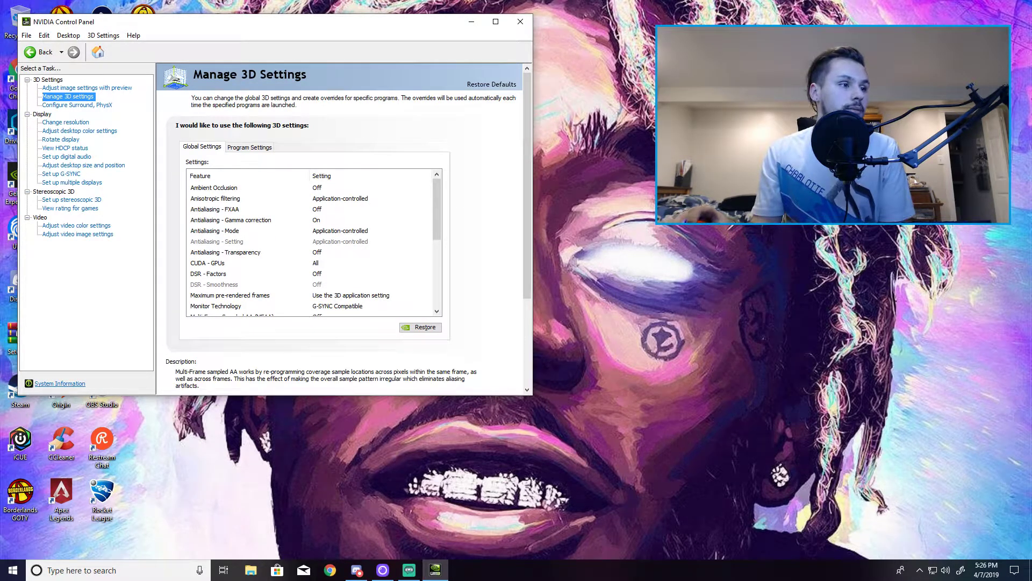
{"action": "key", "text": "alt+Tab"}
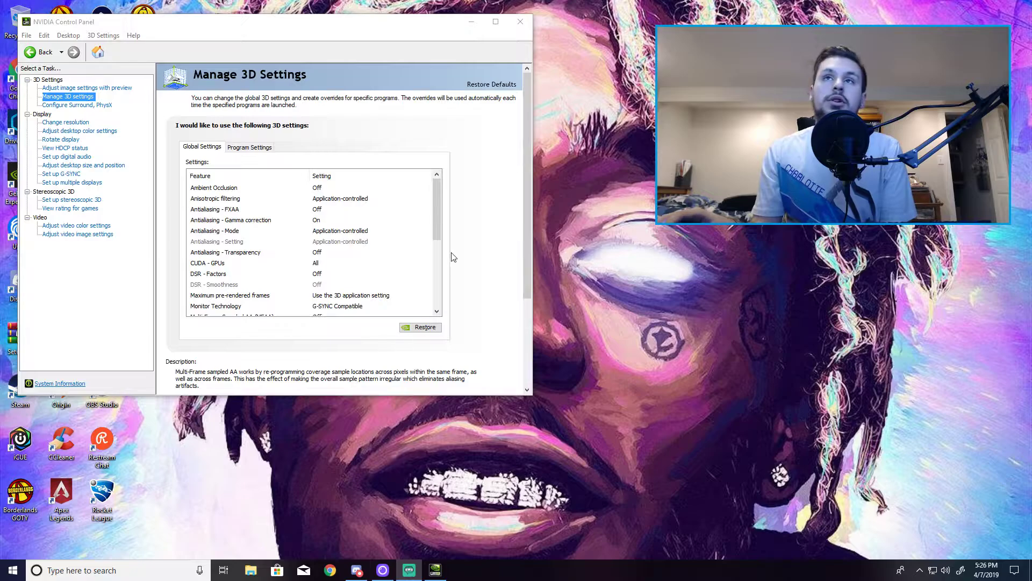
{"action": "left_click", "coordinate": [87, 99]}
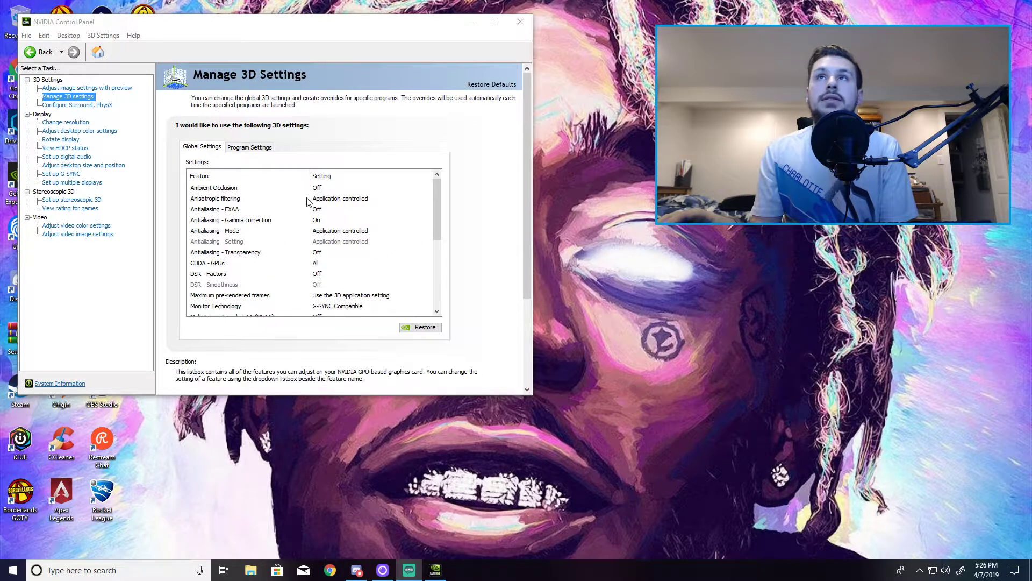
Switch to Program Settings with borderlandsgoty.exe as the program to customize.
{"action": "left_click", "coordinate": [253, 148]}
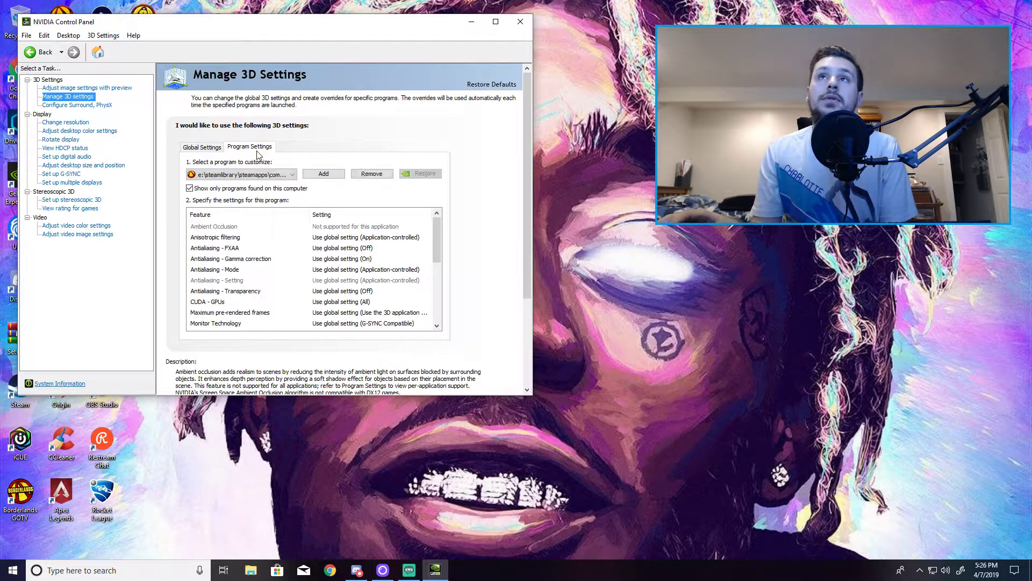
{"action": "left_click", "coordinate": [294, 177]}
{"action": "left_click", "coordinate": [293, 176]}
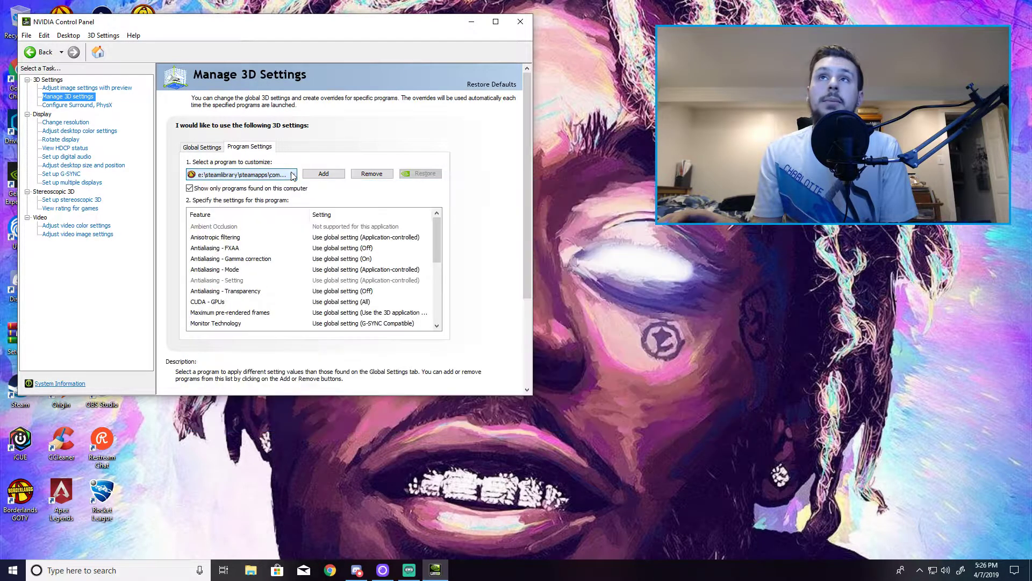
{"action": "left_click", "coordinate": [290, 174]}
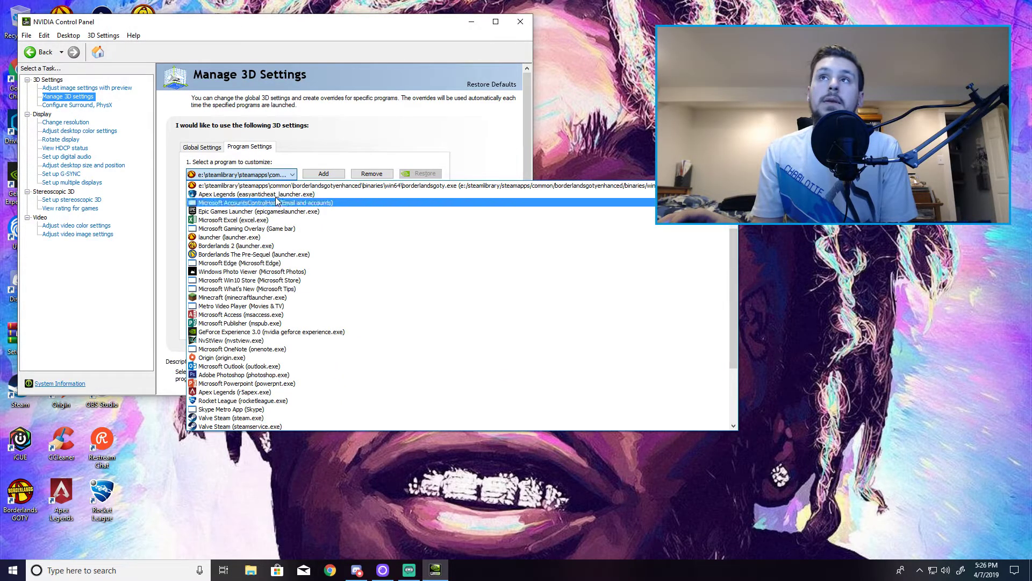
{"action": "left_click", "coordinate": [287, 176]}
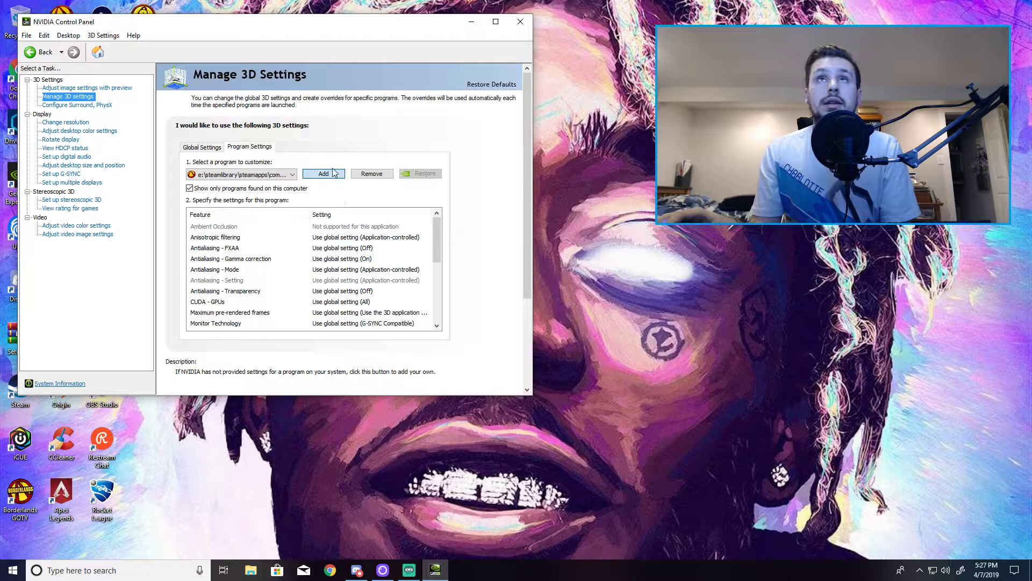
{"action": "left_click", "coordinate": [325, 175]}
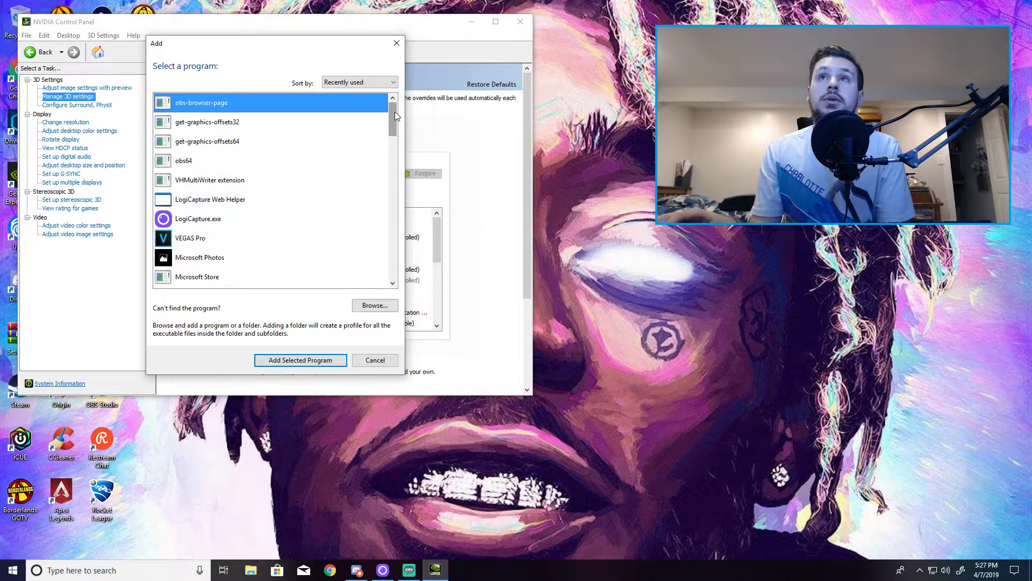
{"action": "left_click_drag", "start_coordinate": [394, 112], "coordinate": [401, 163]}
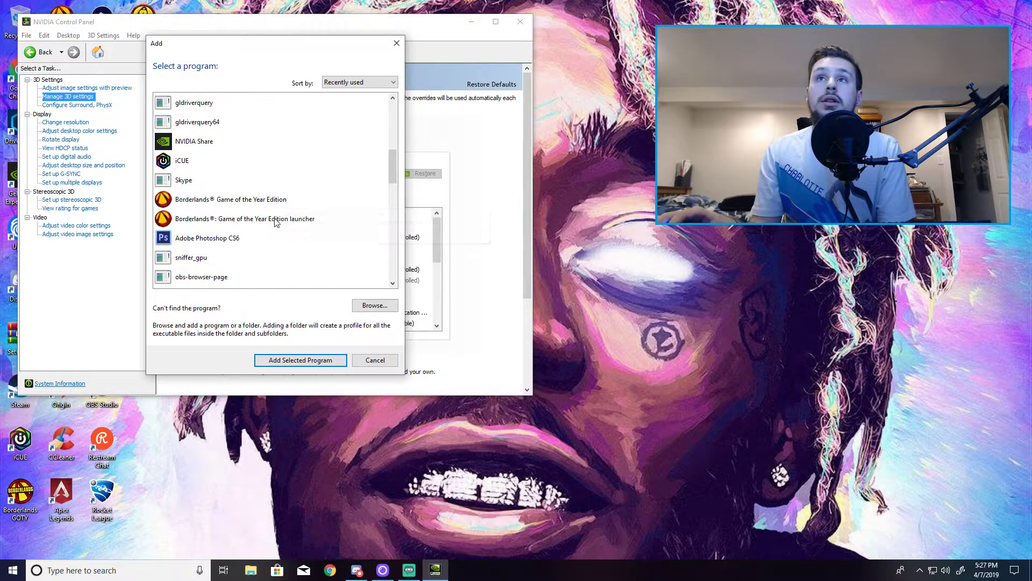
{"action": "left_click", "coordinate": [397, 43]}
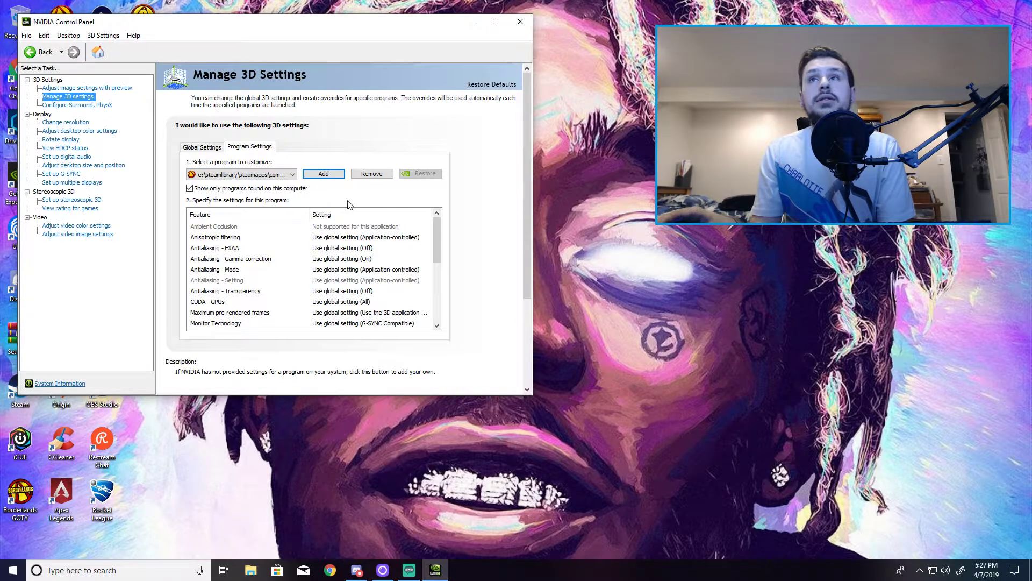
Set the Borderlands profile's OpenGL rendering GPU to GeForce RTX 2070.
{"action": "left_click", "coordinate": [437, 329]}
{"action": "left_click", "coordinate": [437, 329]}
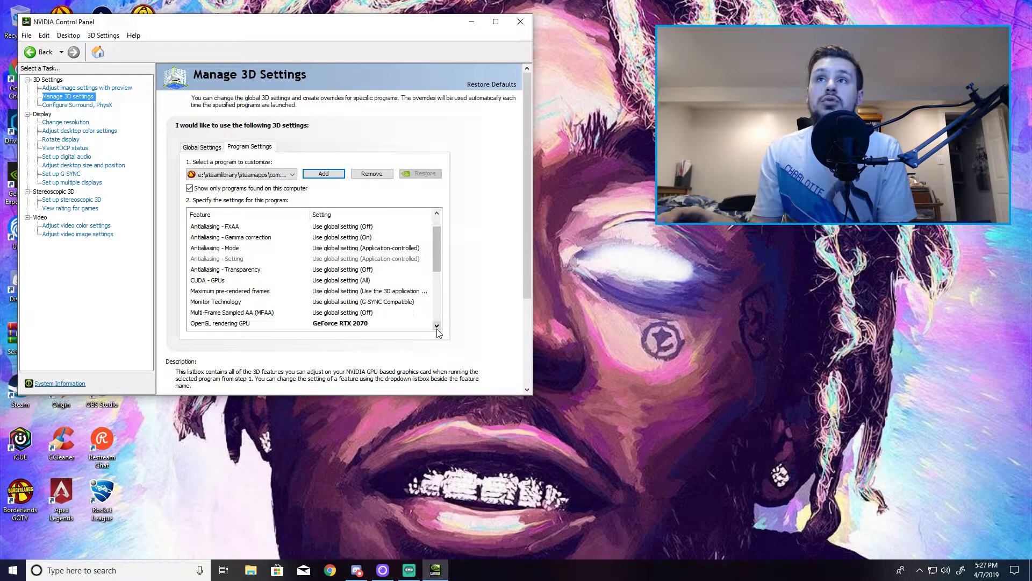
{"action": "left_click", "coordinate": [438, 330]}
{"action": "left_click", "coordinate": [437, 329]}
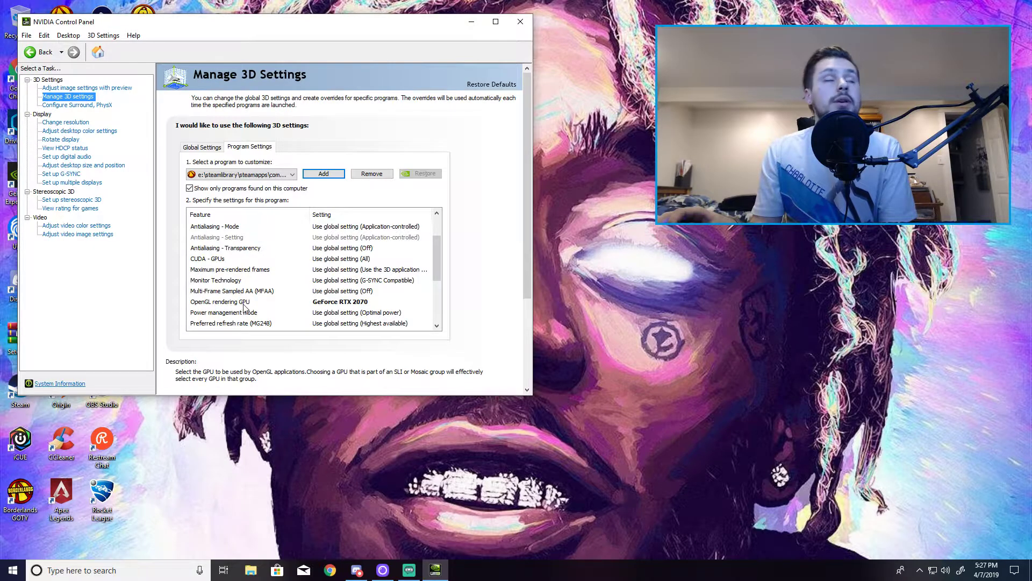
{"action": "left_click", "coordinate": [326, 303]}
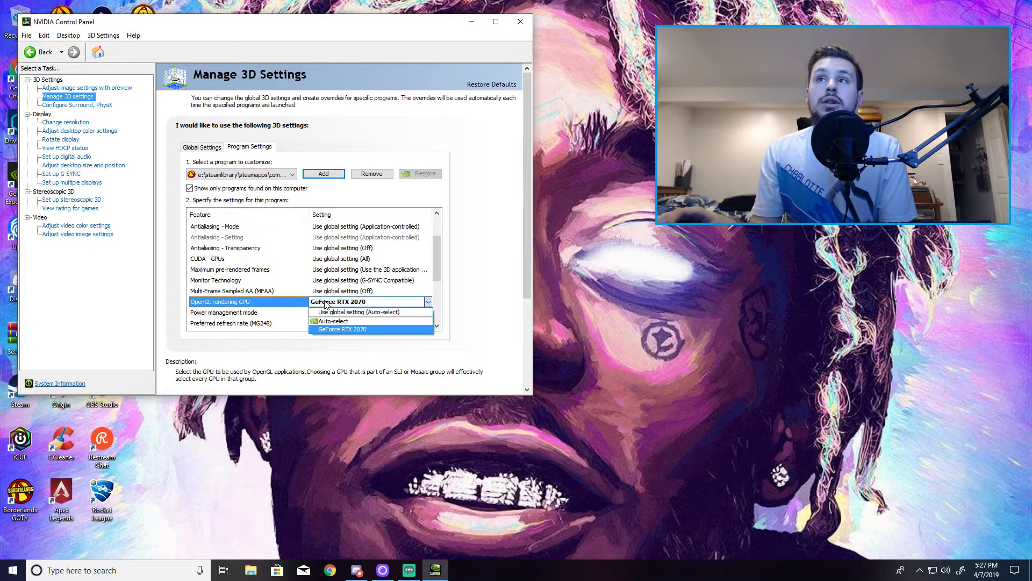
{"action": "left_click", "coordinate": [375, 329]}
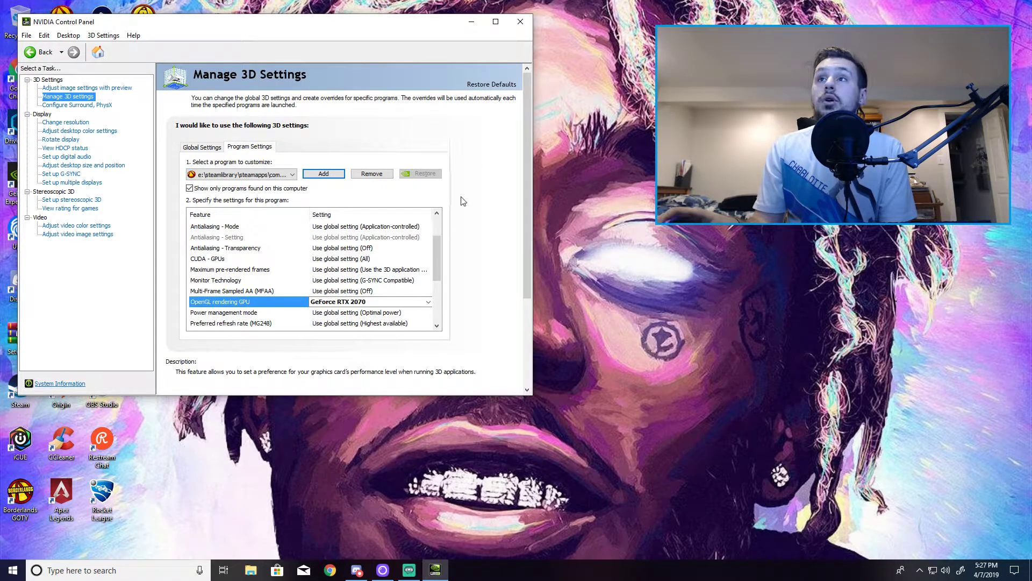
Review the feature list, then close the NVIDIA Control Panel.
{"action": "scroll", "coordinate": [459, 258], "scroll_direction": "down", "scroll_amount": 4}
{"action": "scroll", "coordinate": [458, 292], "scroll_direction": "up", "scroll_amount": 6}
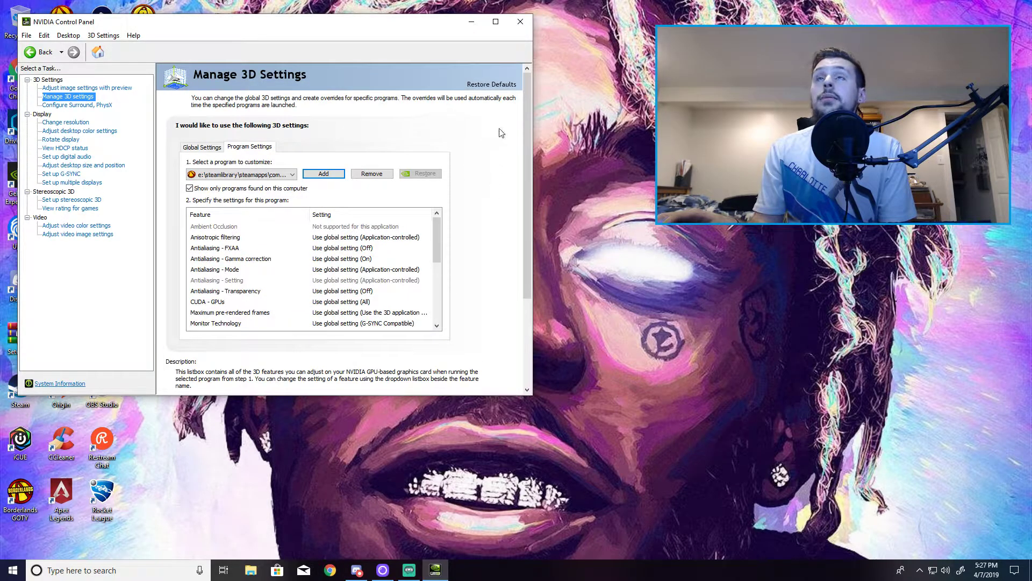
{"action": "scroll", "coordinate": [459, 198], "scroll_direction": "down", "scroll_amount": 3}
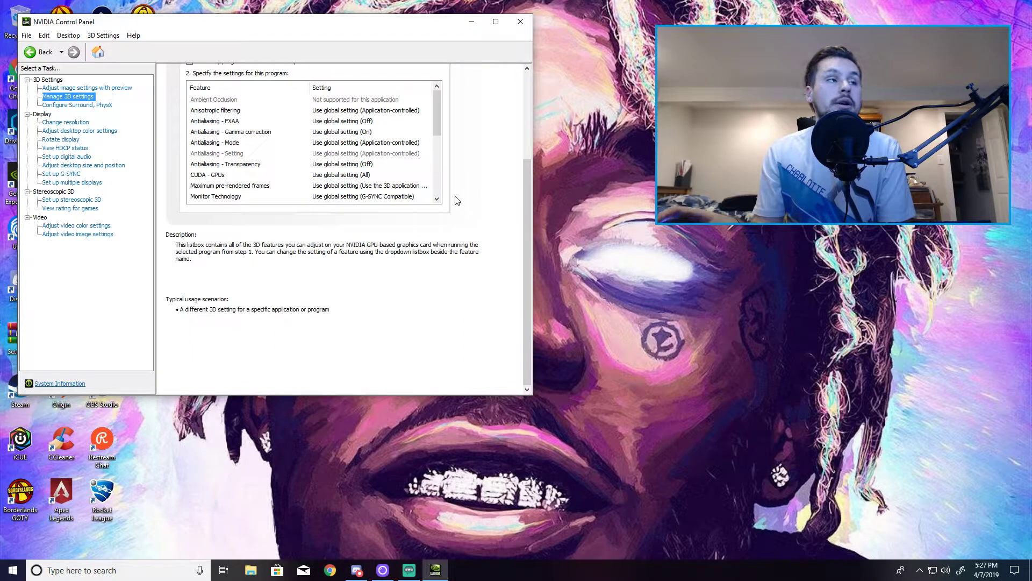
{"action": "scroll", "coordinate": [457, 200], "scroll_direction": "up", "scroll_amount": 3}
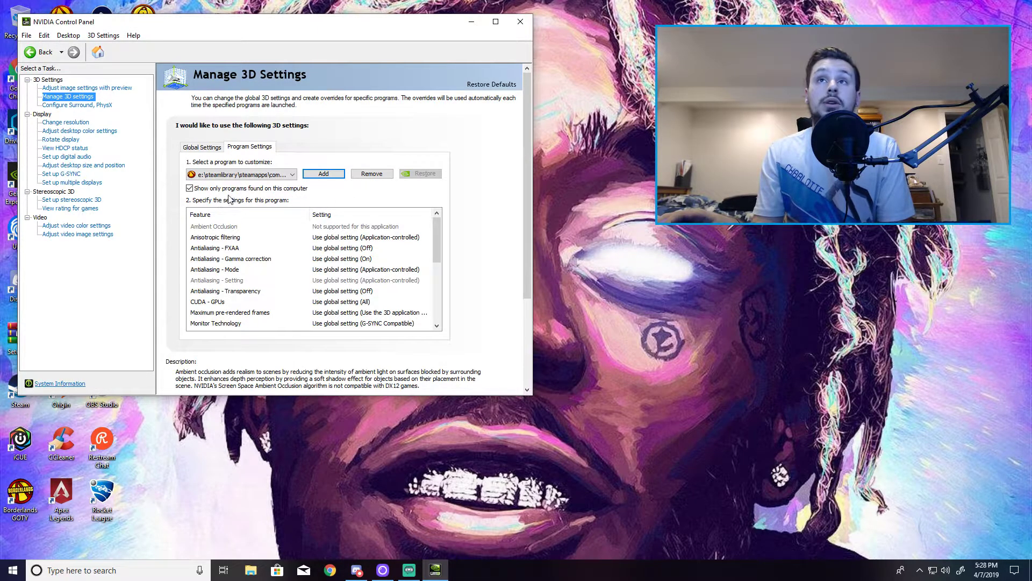
{"action": "scroll", "coordinate": [413, 248], "scroll_direction": "down", "scroll_amount": 3}
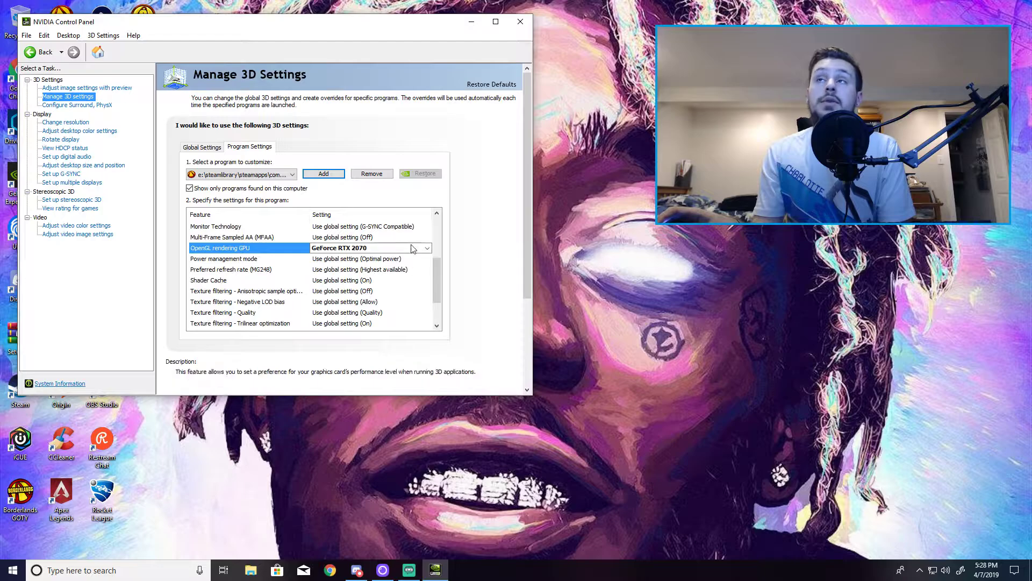
{"action": "left_click", "coordinate": [521, 22]}
Launch Borderlands GOTY Enhanced, verify its settings list the GeForce RTX 2070, and close the launcher.
{"action": "double_click", "coordinate": [61, 21]}
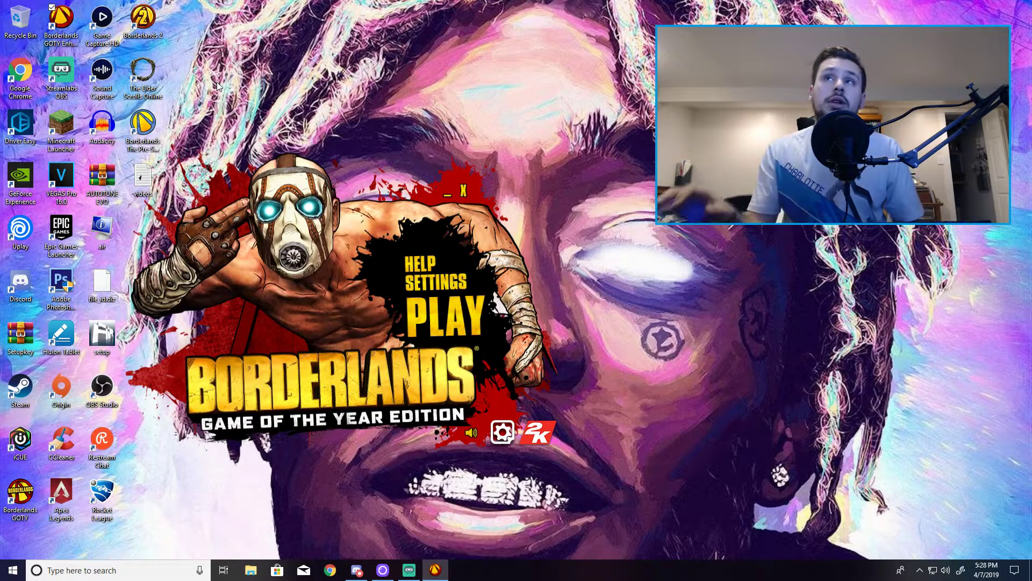
{"action": "left_click", "coordinate": [463, 190]}
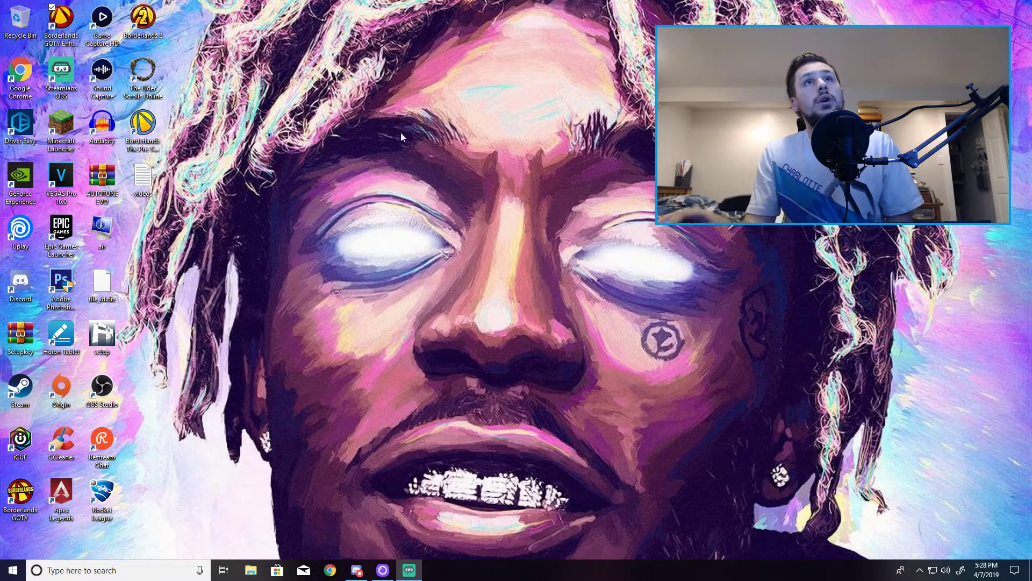
{"action": "double_click", "coordinate": [60, 28]}
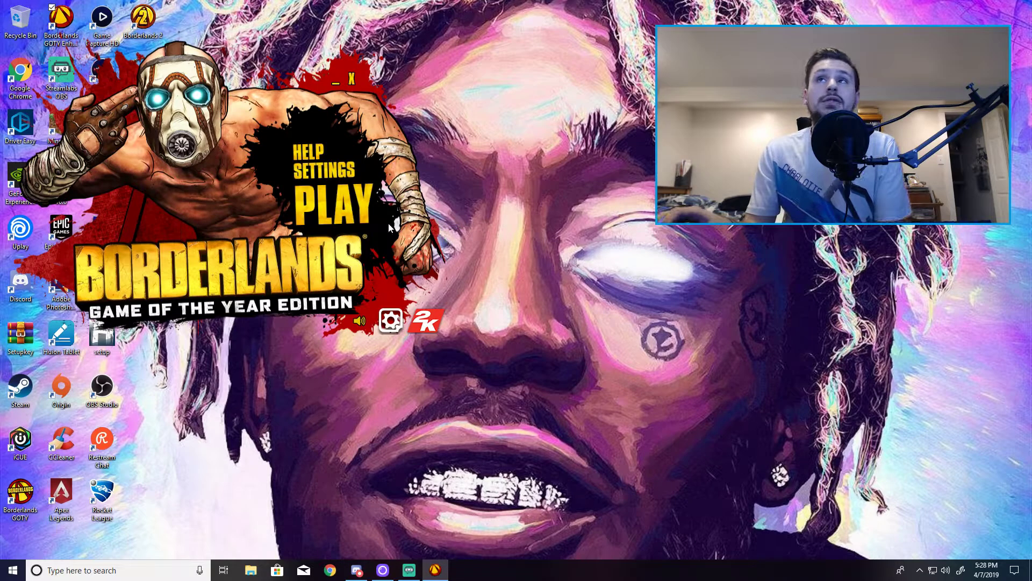
{"action": "left_click", "coordinate": [327, 171]}
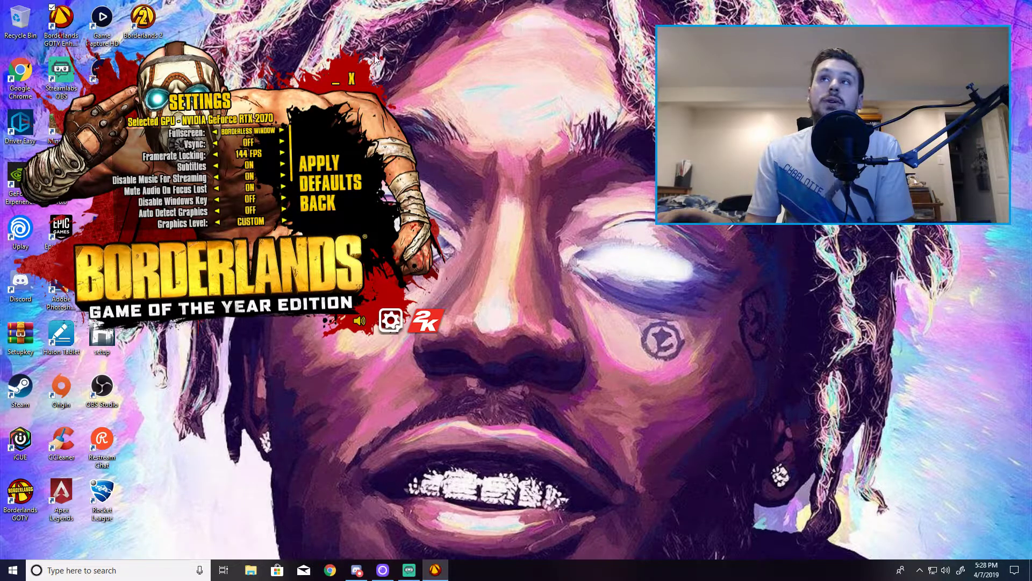
{"action": "left_click", "coordinate": [352, 79]}
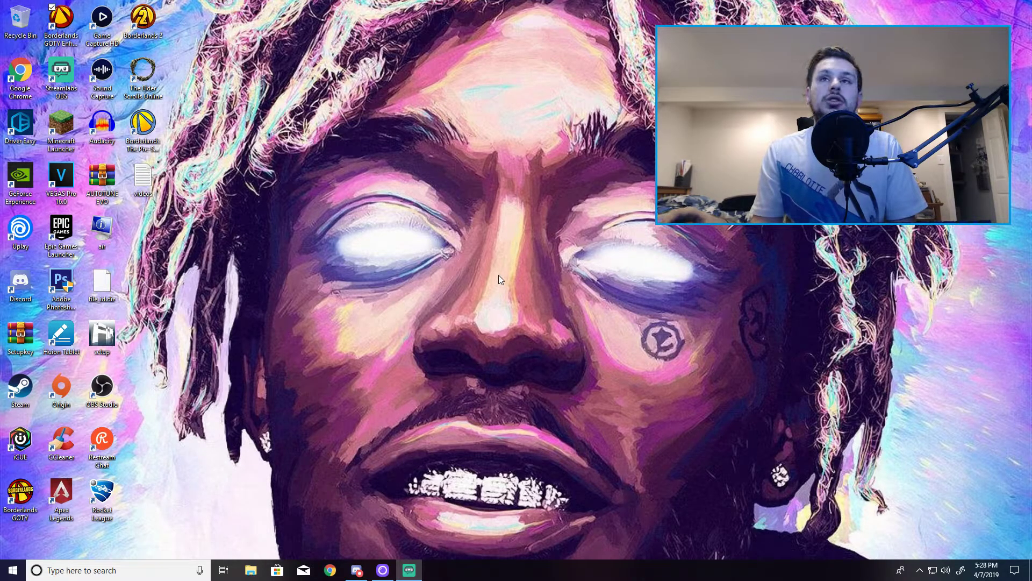
Reopen the NVIDIA Control Panel from the desktop context menu.
{"action": "right_click", "coordinate": [432, 278]}
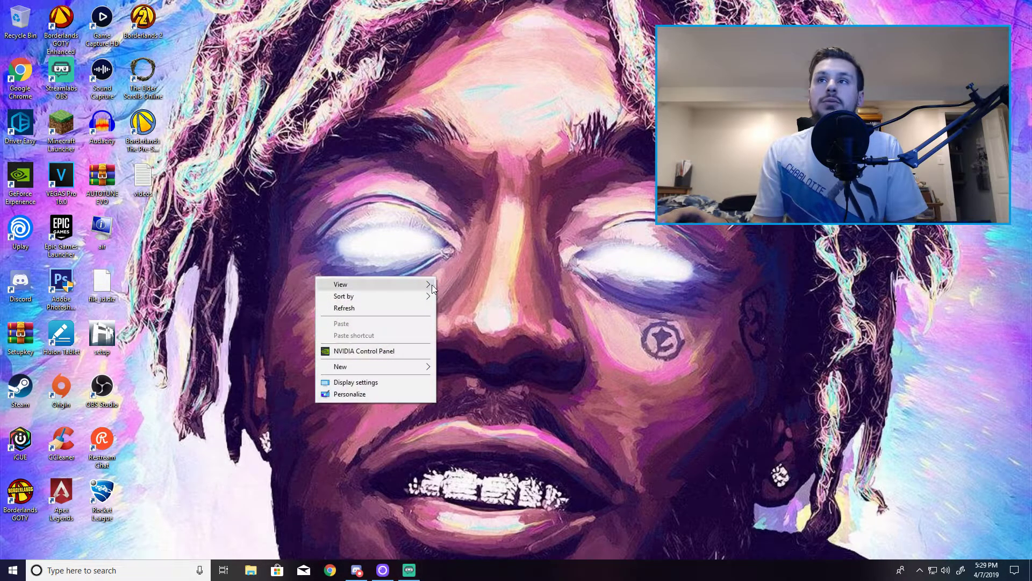
{"action": "left_click", "coordinate": [383, 352]}
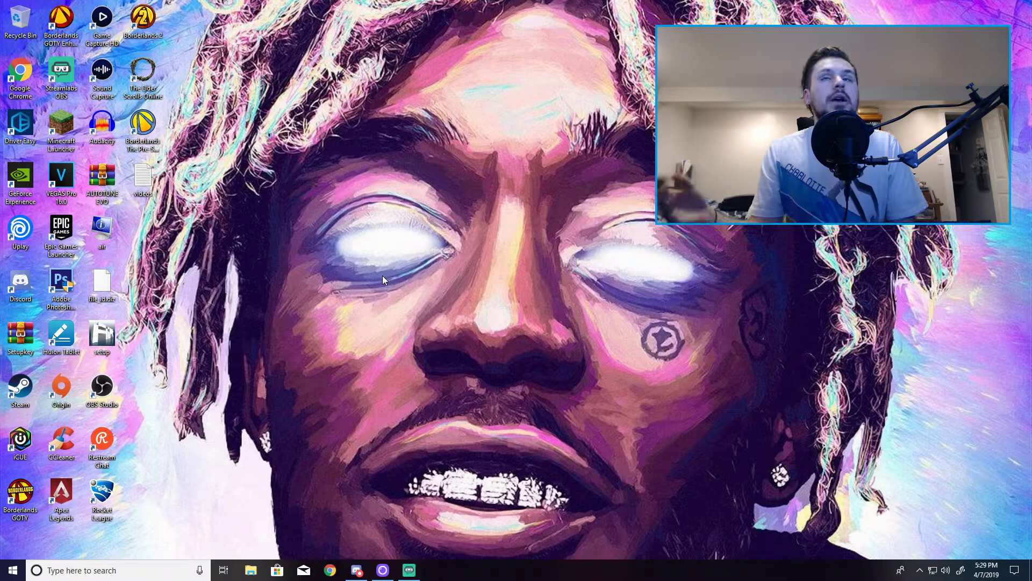